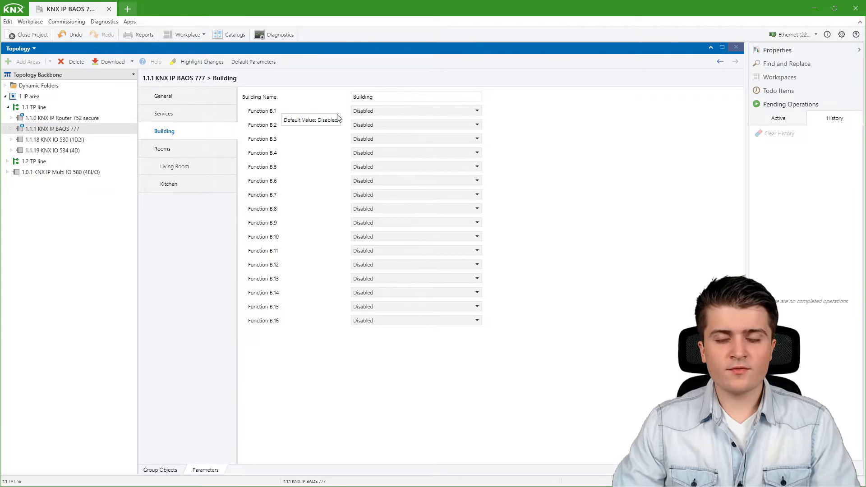
- Make Function B.1 a Scene Control named 'Scene' and display the BAOS group objects
left_click(380, 113)
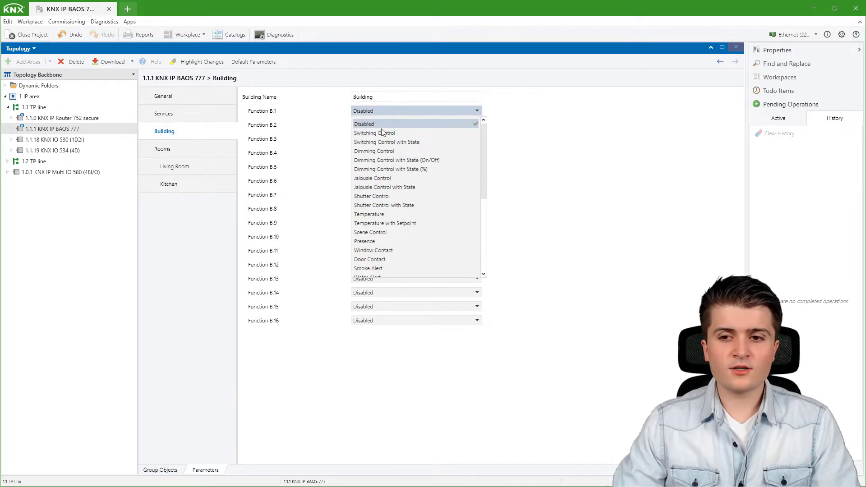
scroll(379, 172, "down", 1)
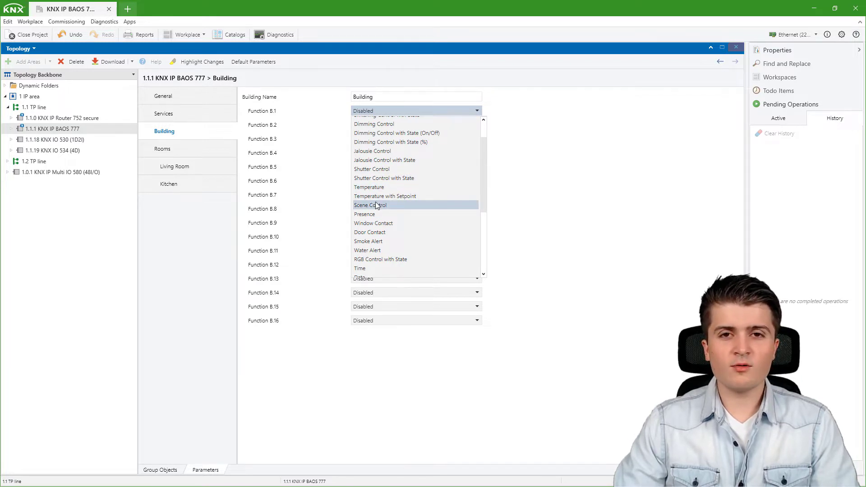
left_click(377, 206)
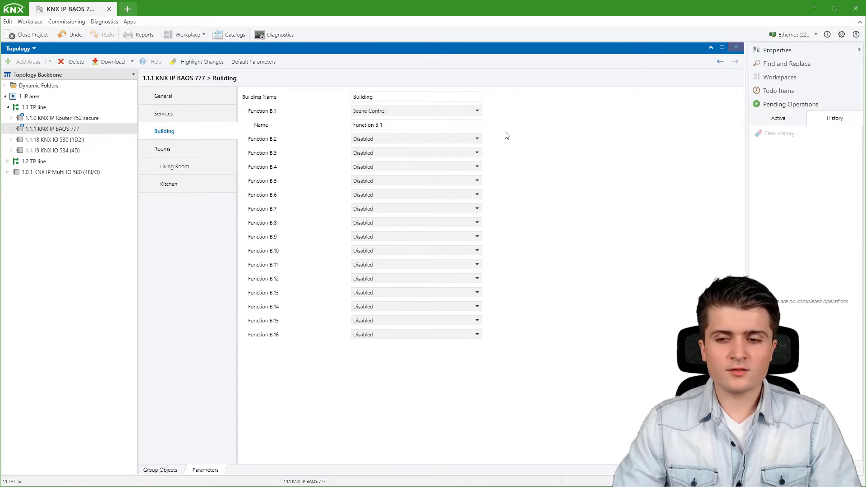
left_click_drag(406, 124, 328, 126)
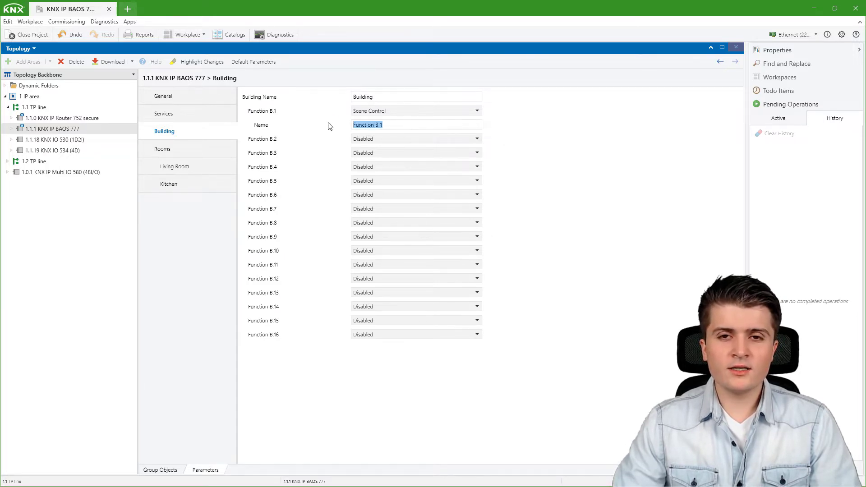
type("Scene")
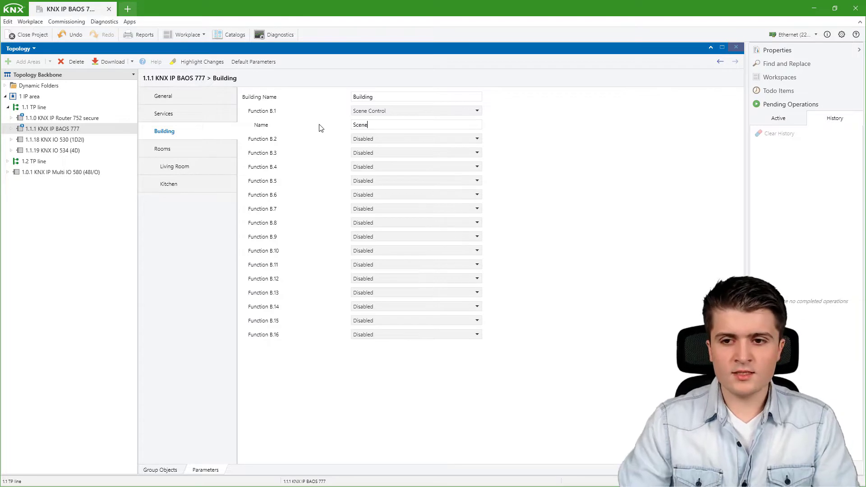
left_click(180, 469)
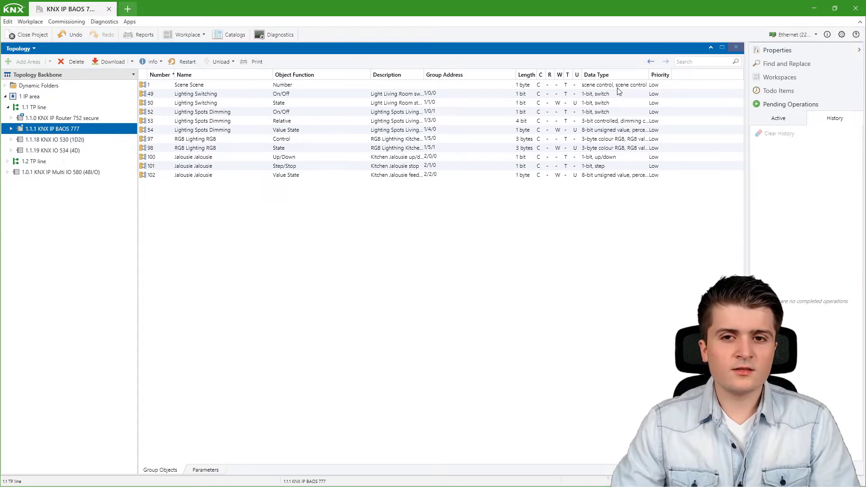
- Add a Group Addresses panel below the topology view
left_click(197, 38)
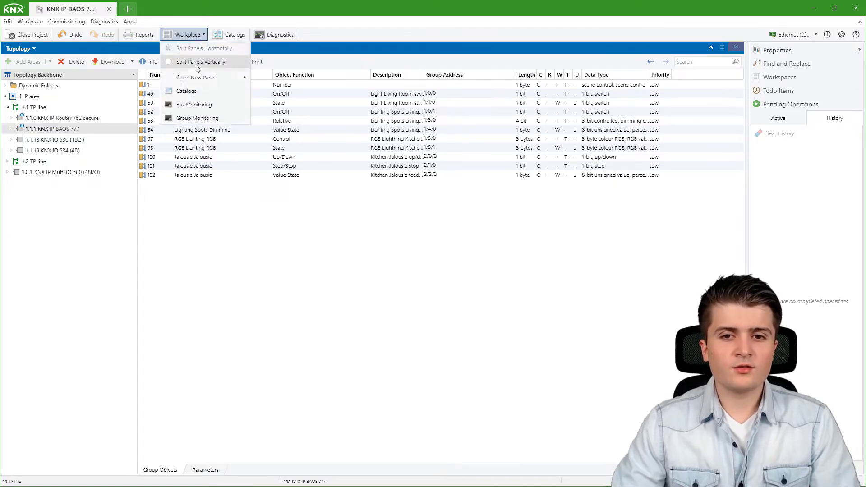
mouse_move(199, 77)
left_click(283, 93)
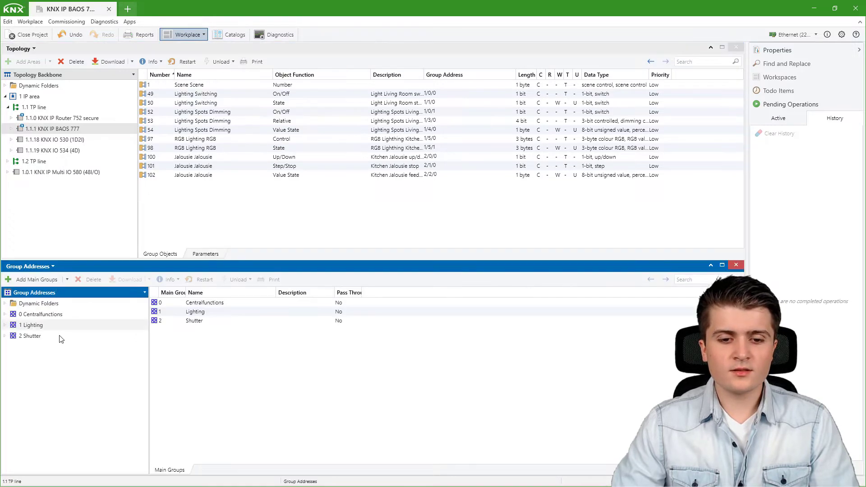
- Expand 0 Centralfunctions, select 0/0 Scenes and begin adding a group address there
left_click(5, 315)
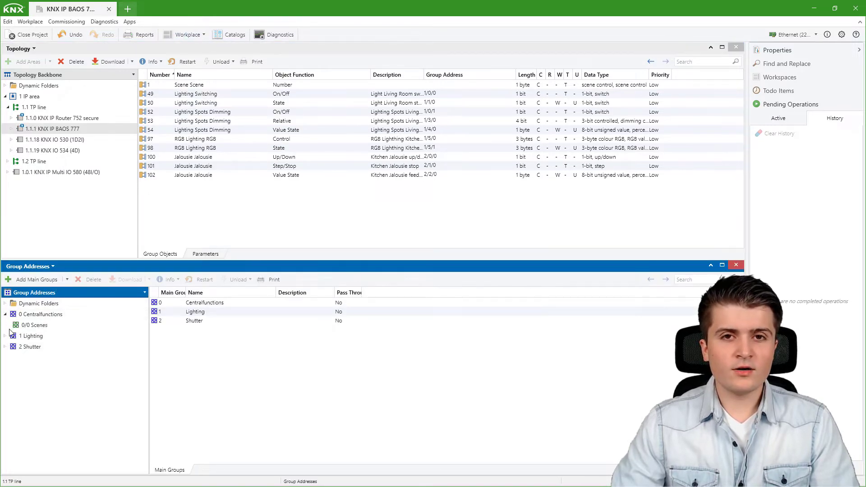
left_click(33, 326)
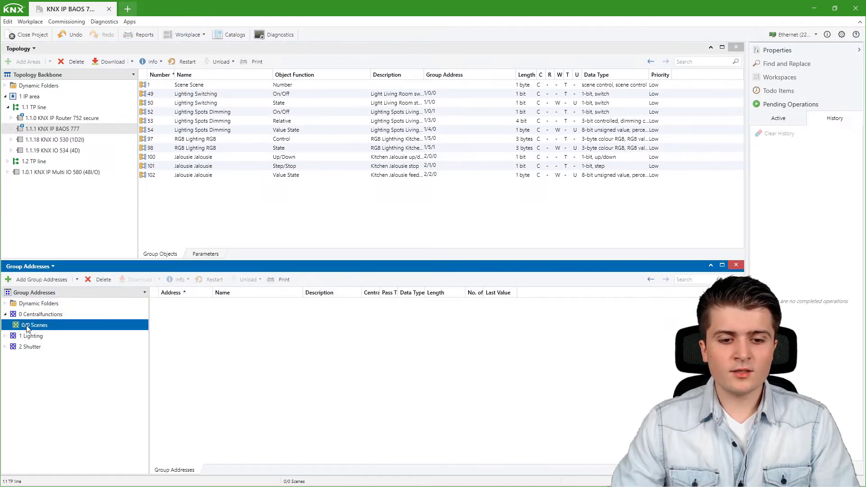
left_click(41, 280)
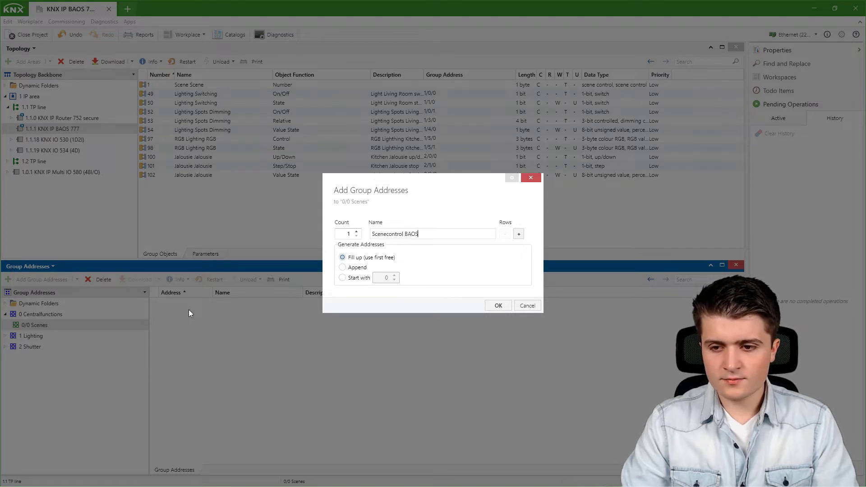
- Confirm the new address 0/0/1 Scenecontrol BAOS and link the BAOS 'Scene Scene' object to it
left_click(499, 306)
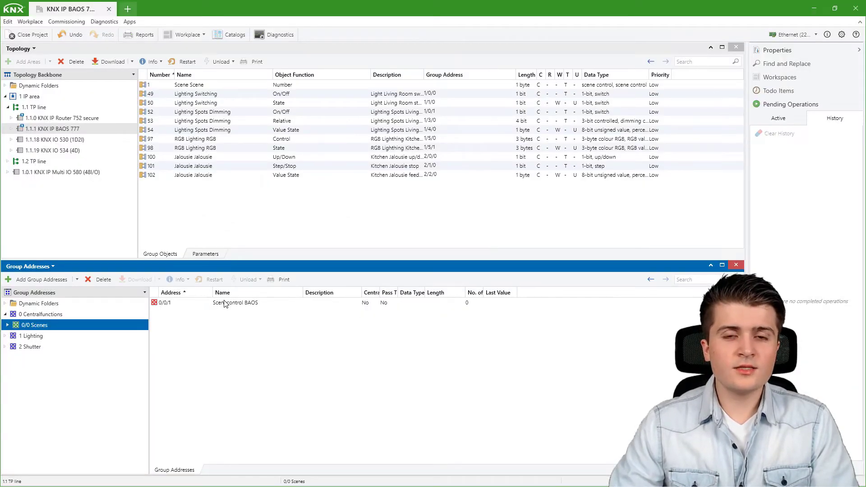
left_click_drag(156, 85, 214, 305)
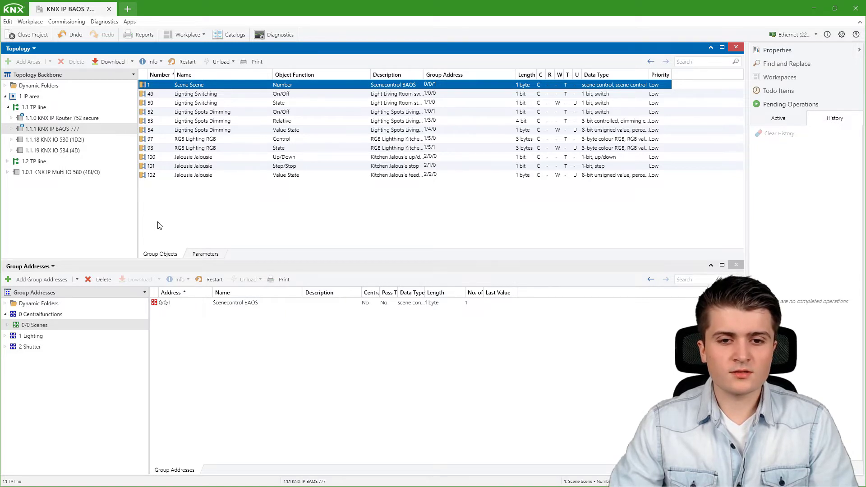
- Link the IO 530 Dimmer A, IO 534 RGB A and Multi IO 580 Jalousie 2 scene objects to 0/0/1
left_click(53, 139)
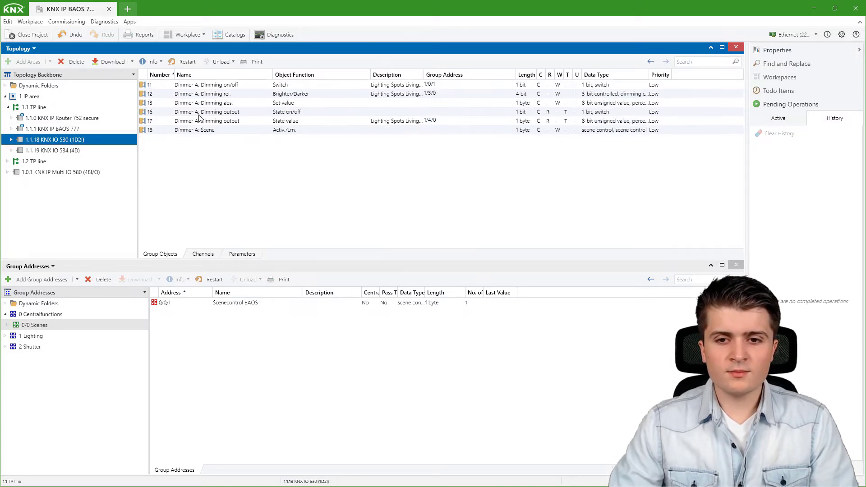
left_click_drag(199, 130, 171, 304)
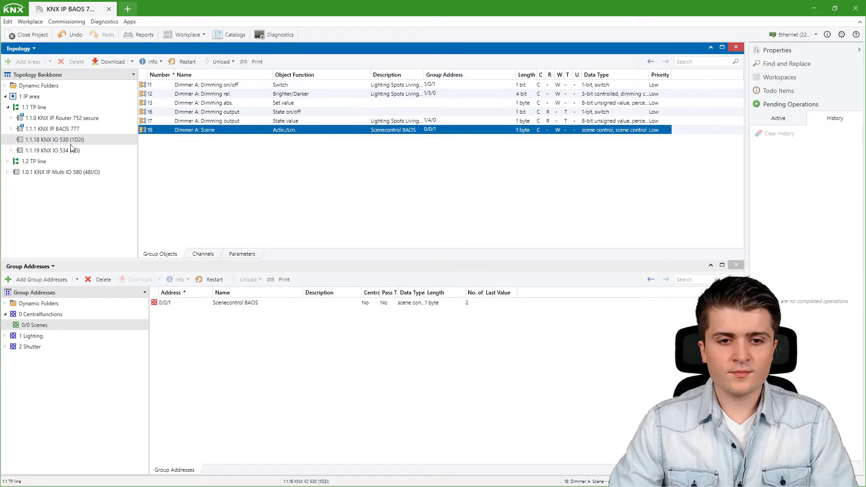
left_click(71, 150)
left_click(210, 112)
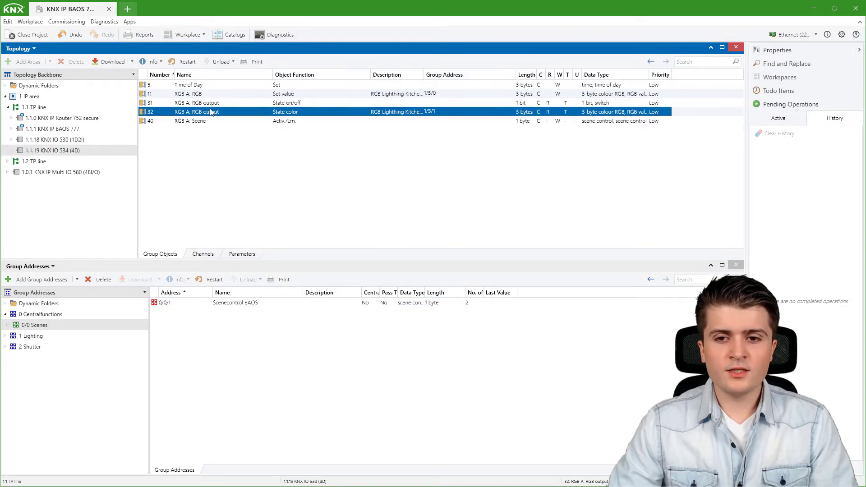
left_click_drag(199, 121, 163, 305)
left_click(58, 172)
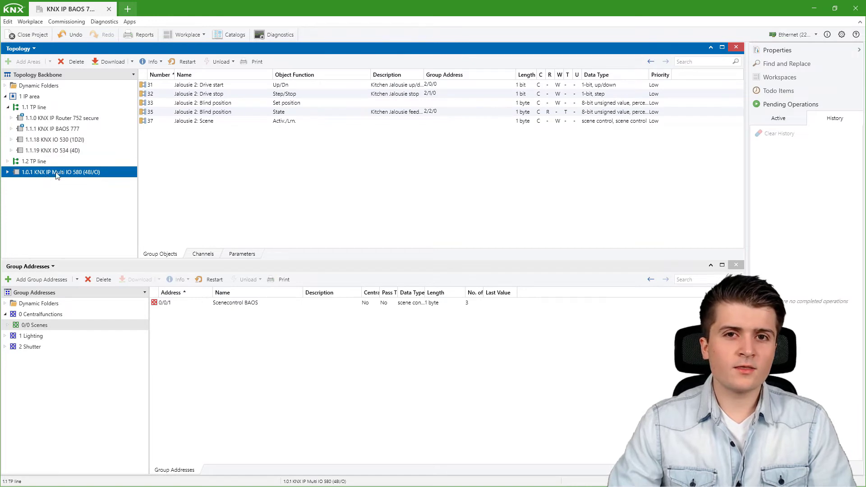
left_click_drag(199, 122, 229, 306)
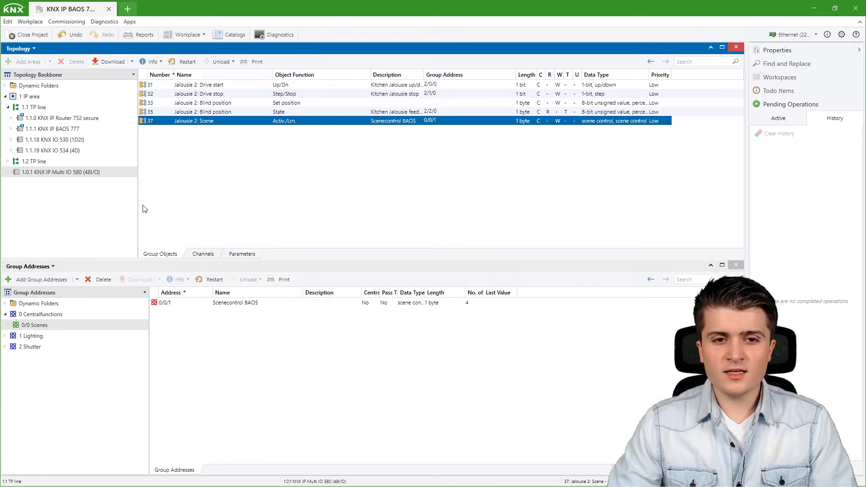
left_click(5, 86)
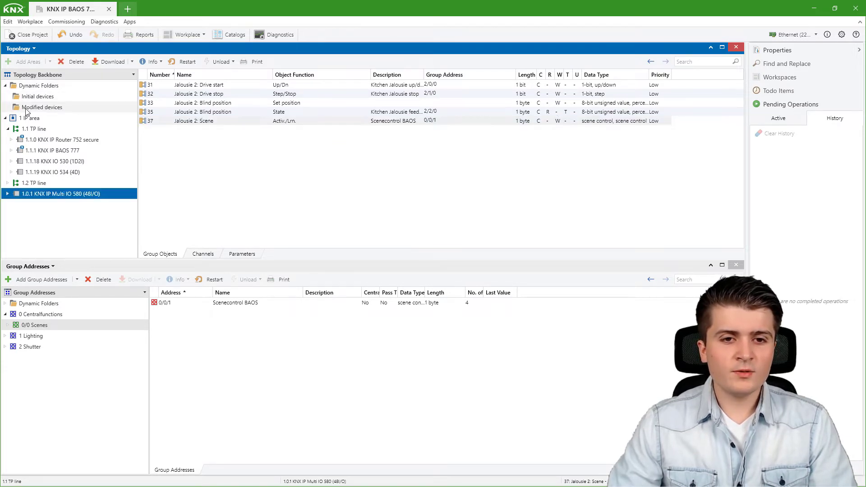
- Select Modified devices under Dynamic Folders and download all of them
left_click(41, 107)
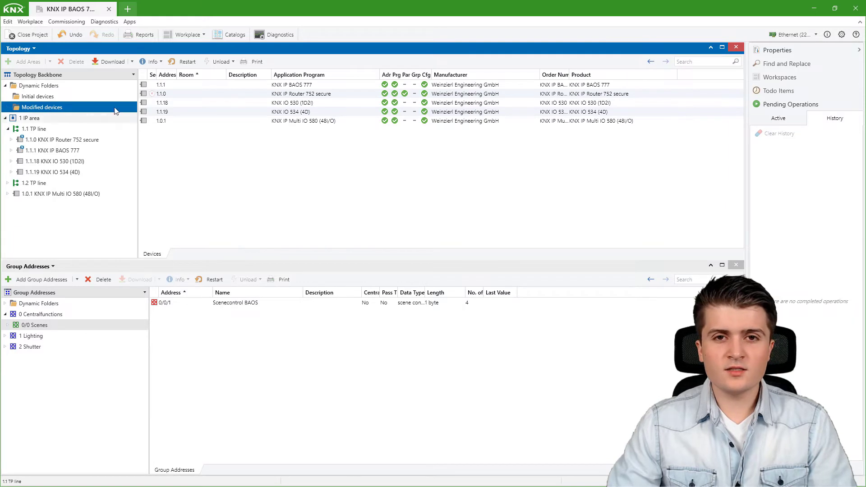
left_click(110, 62)
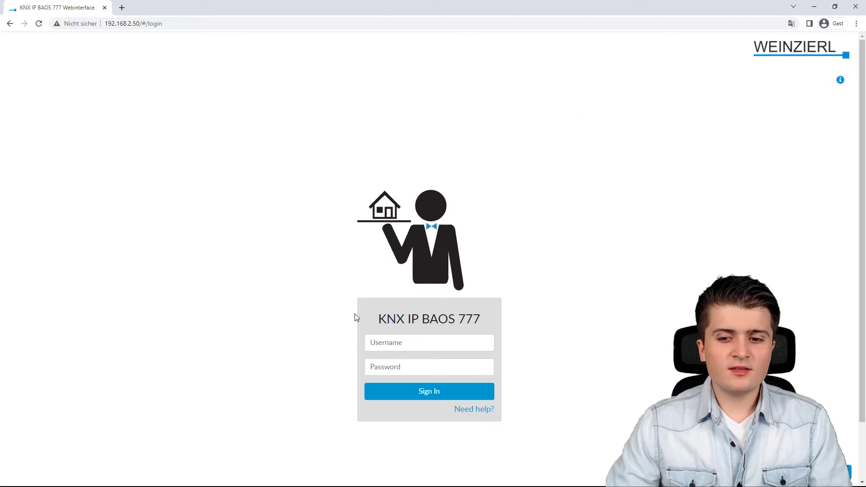
- Sign in to the BAOS web interface with the device username and password
left_click(377, 346)
type("admin")
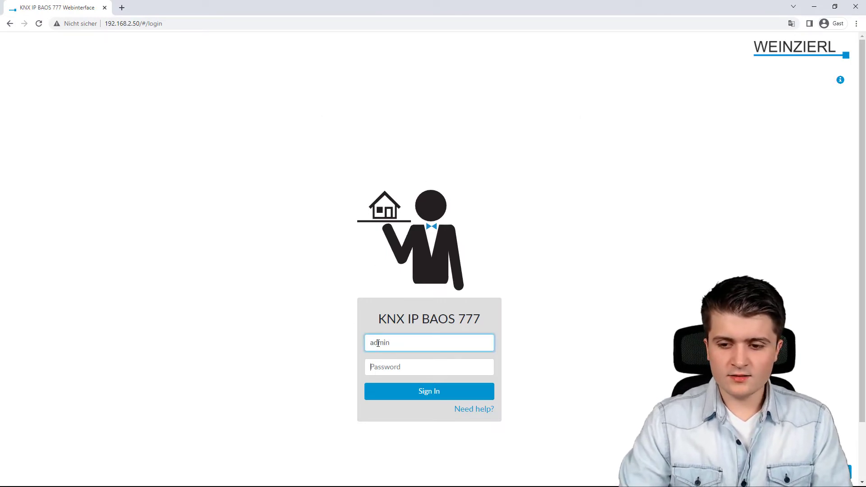
key("Tab")
type("a")
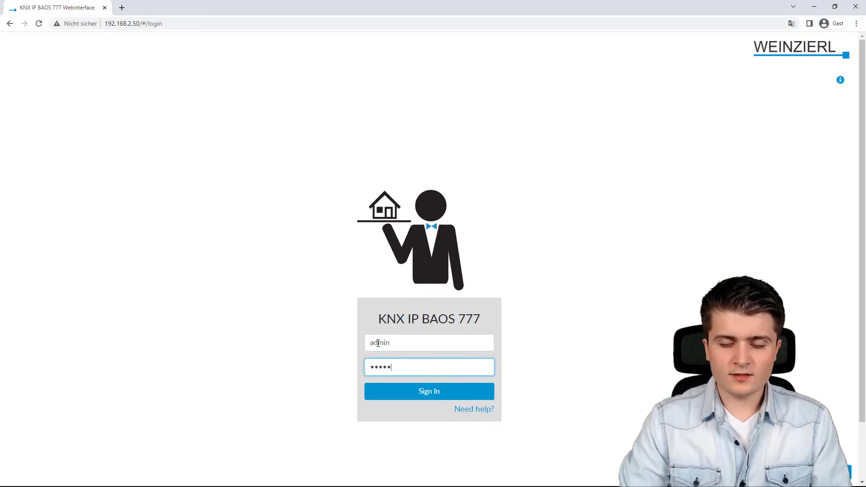
key("Return")
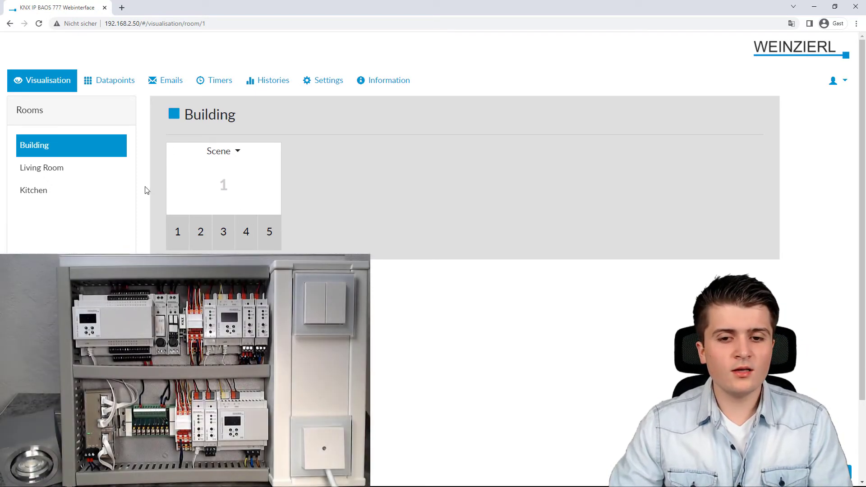
- Recall scenes 1, 2, 3, 4 and 5 in the Building scene widget, then minimise the browser
left_click(177, 239)
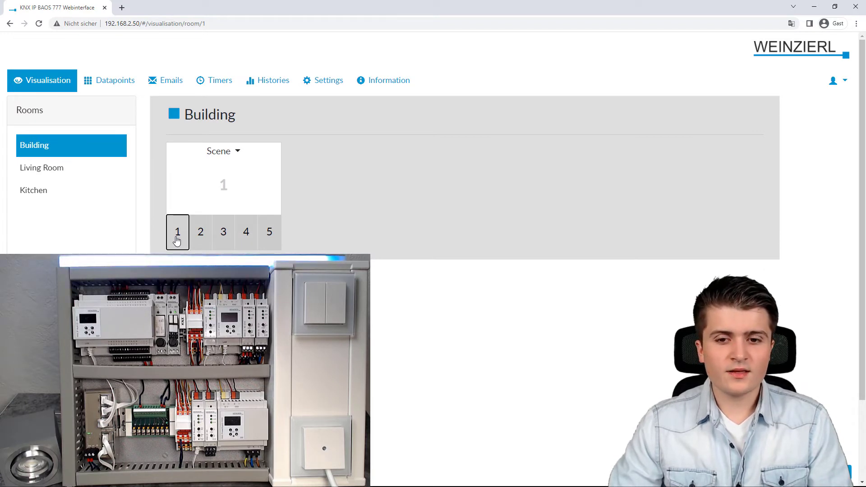
left_click(199, 233)
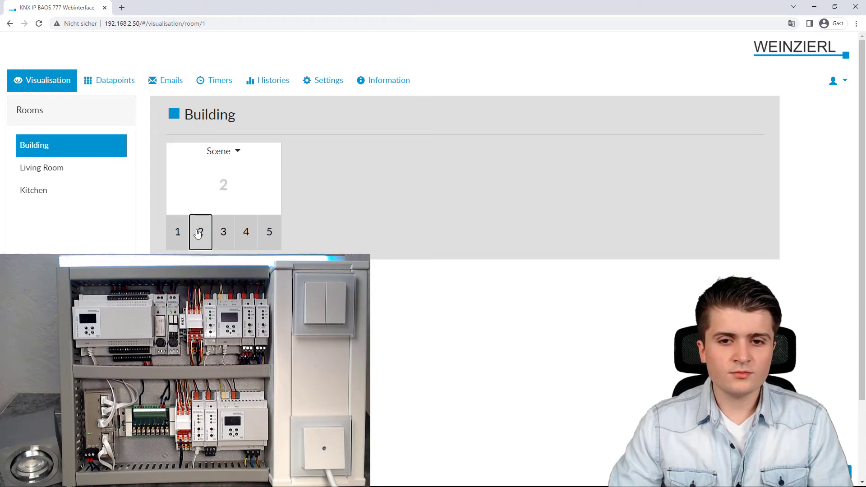
left_click(225, 230)
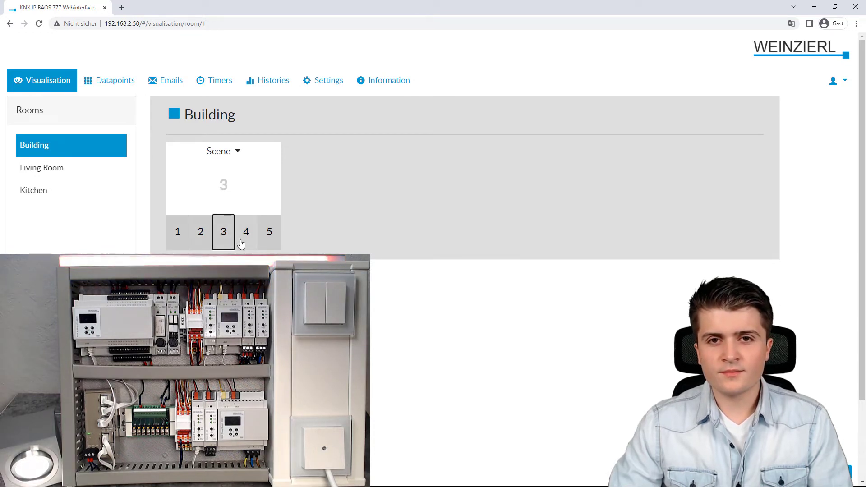
left_click(246, 235)
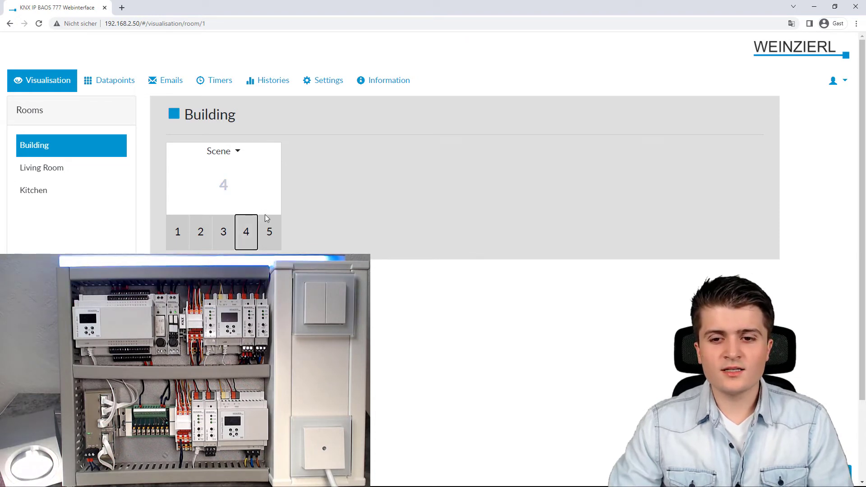
left_click(269, 237)
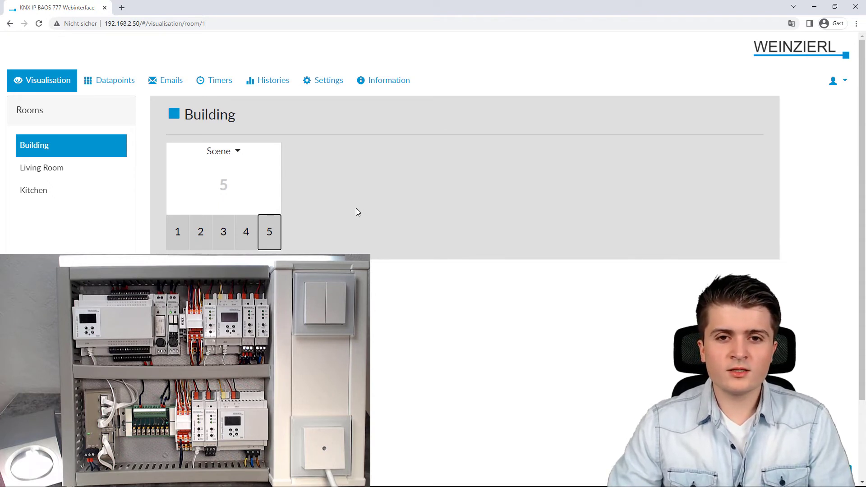
left_click(814, 7)
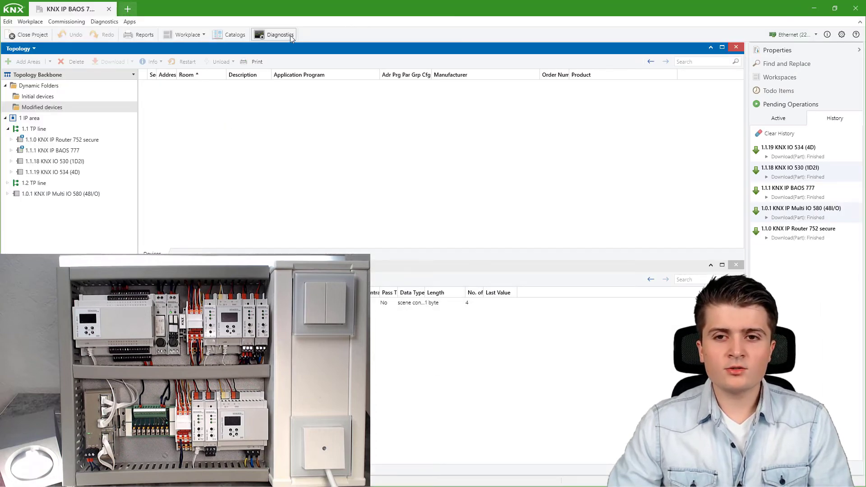
- Start the Diagnostics Group Monitor, place the browser beside it and recall scene 2
left_click(273, 35)
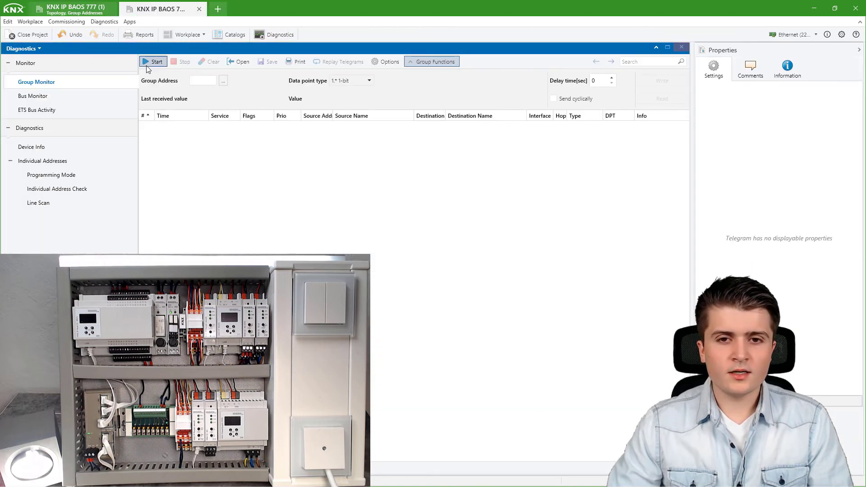
left_click(153, 62)
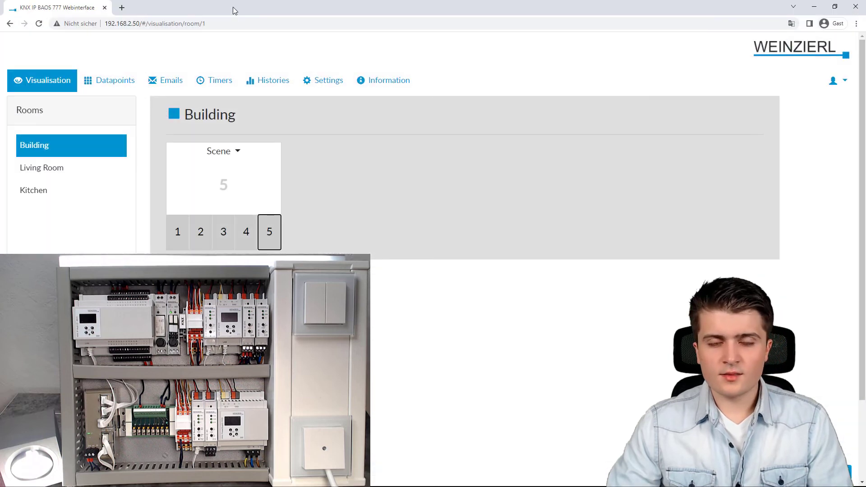
left_click_drag(233, 7, 644, 212)
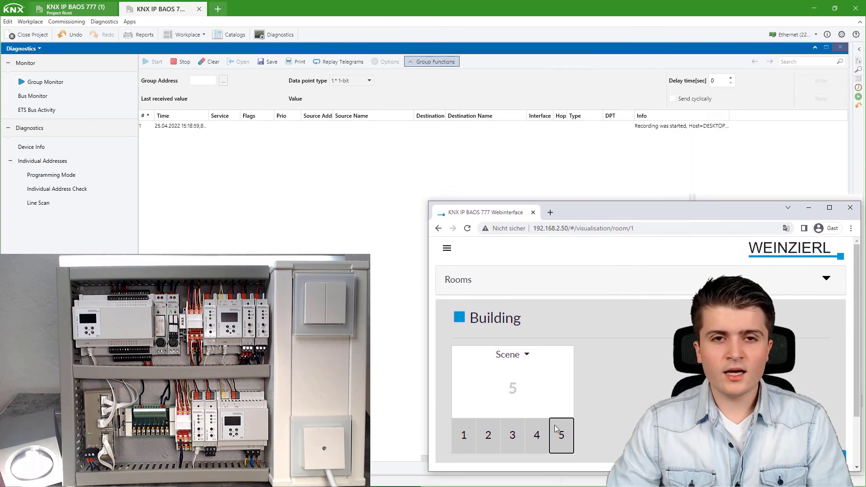
left_click(489, 444)
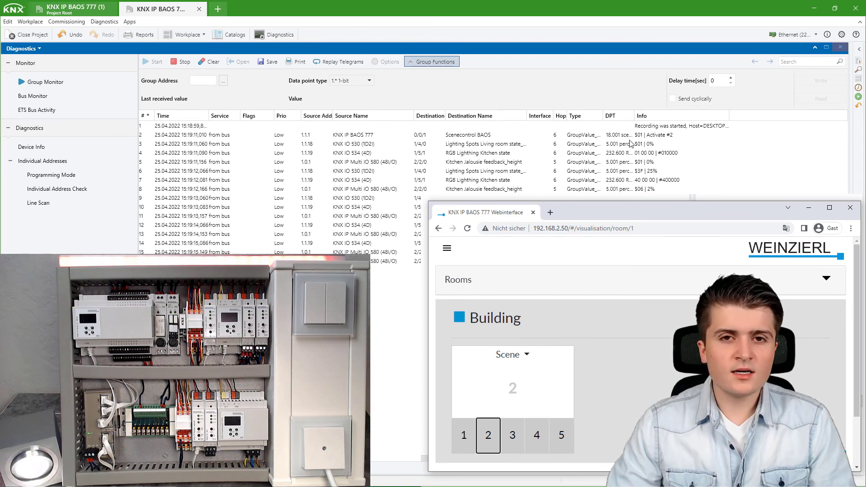
- Inspect the logged telegrams: Activate #2 on 0/0/1 and the following Kitchen Jalousie feedback
left_click(659, 135)
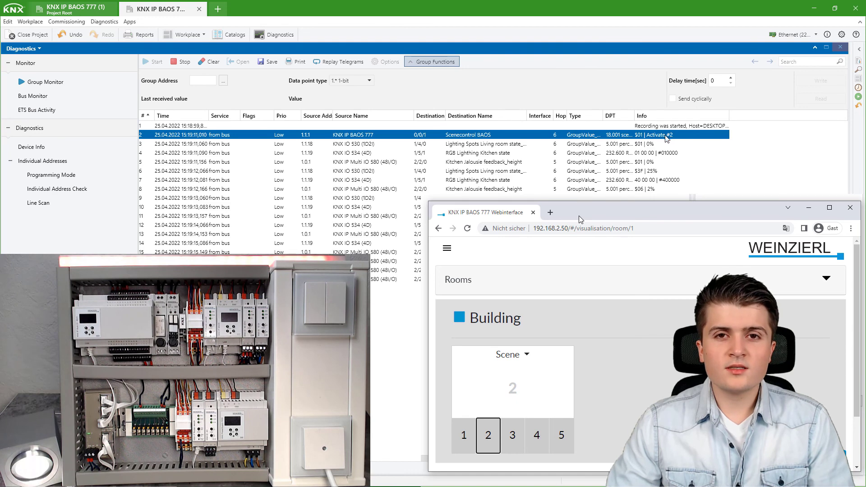
left_click(645, 145)
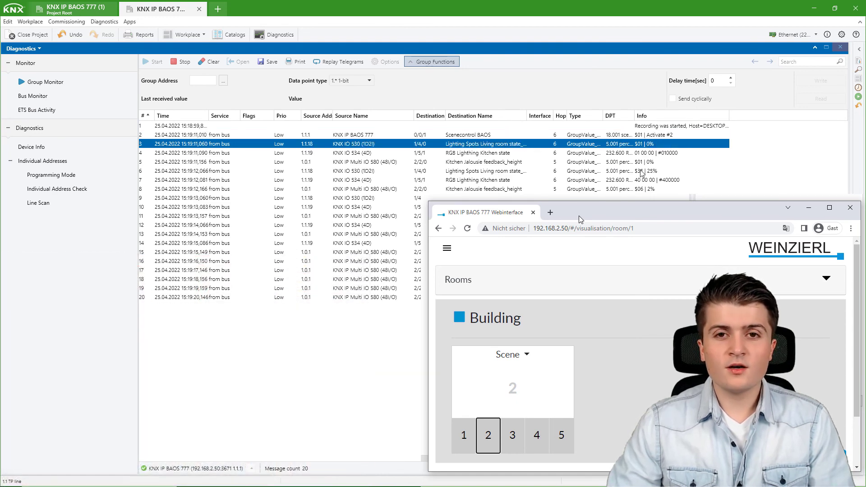
left_click(645, 163)
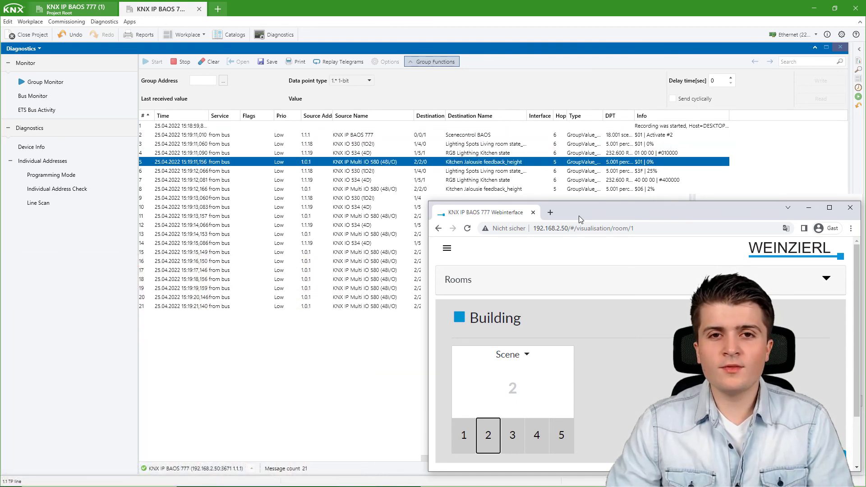